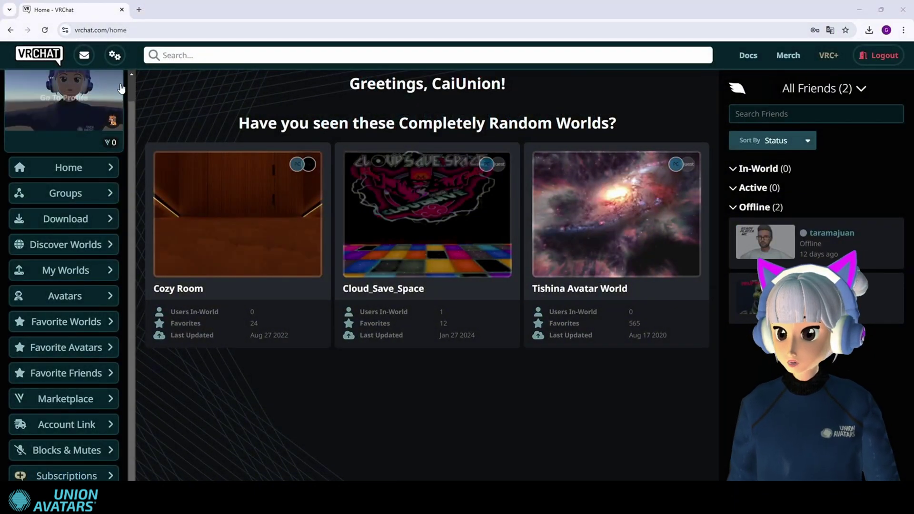
Go to VRChat's Download page and continue to unity.com/download.
click(64, 223)
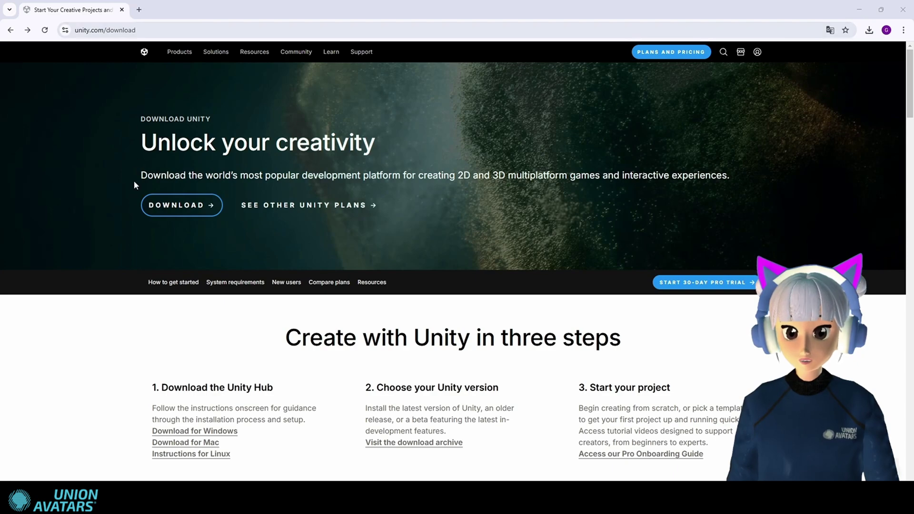
Download the Unity Hub installer and install it in the default folder after accepting the licence.
click(154, 211)
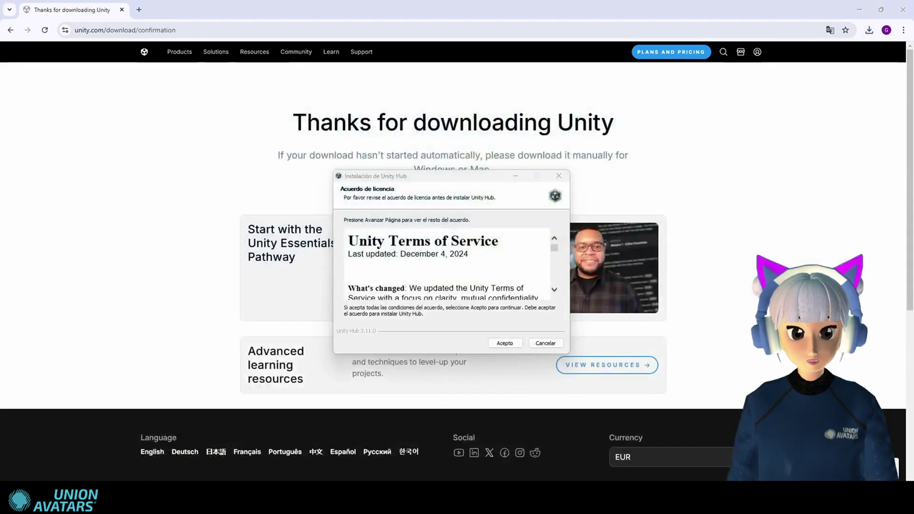
click(500, 344)
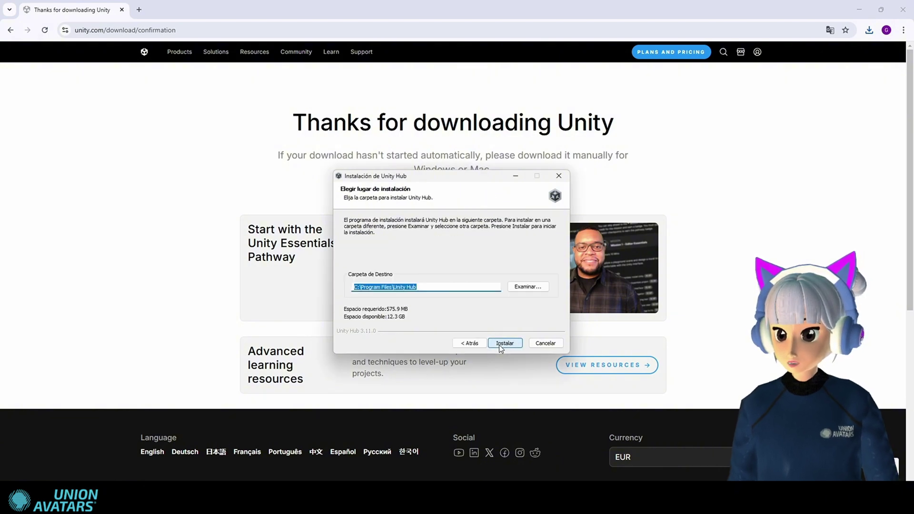
click(499, 344)
click(501, 344)
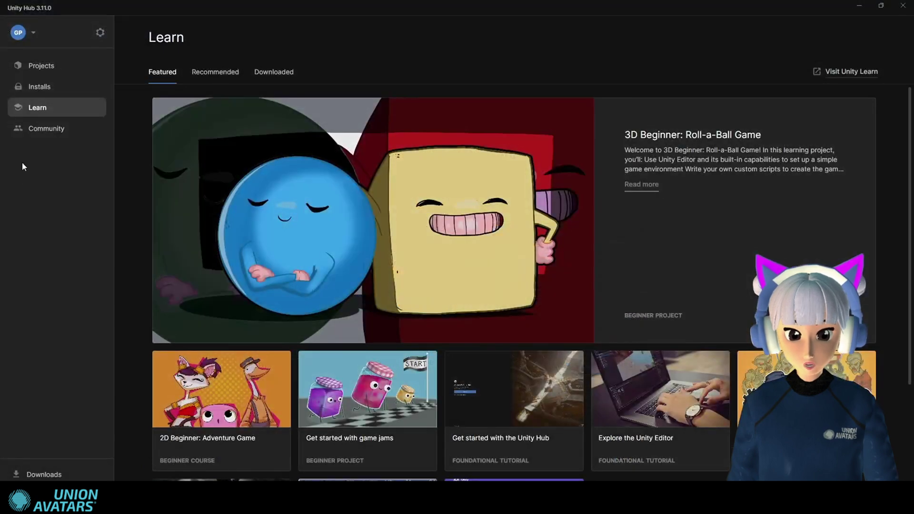
Under Installs, start an editor install and switch to the Archive tab for older versions.
click(38, 91)
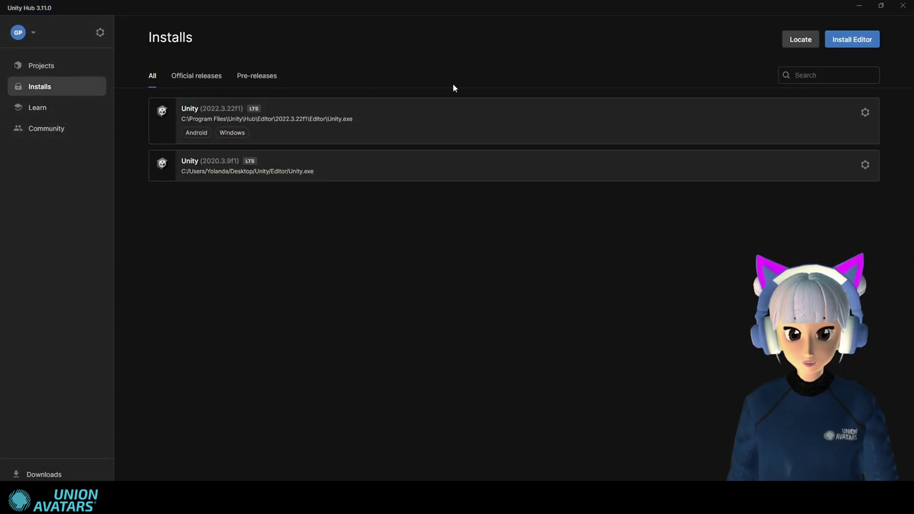
click(857, 44)
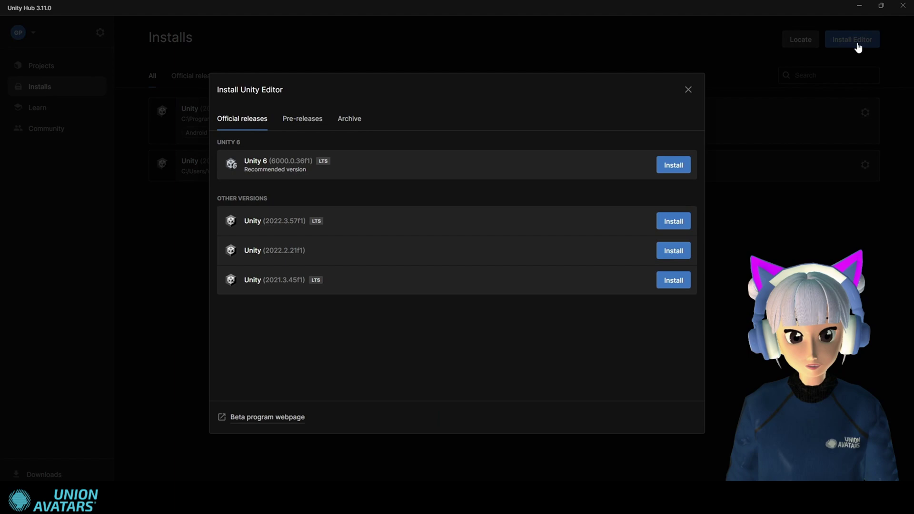
click(349, 120)
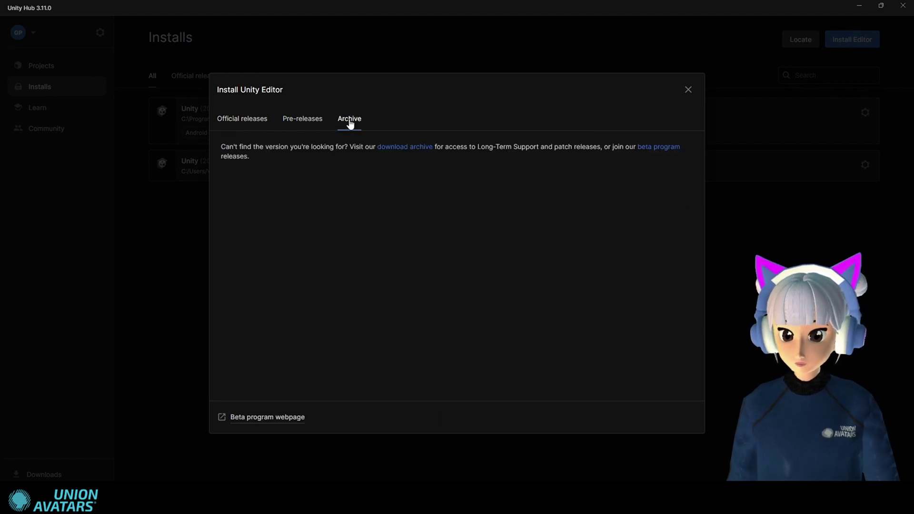
In the download archive's 2022 list, install editor 2022.3.22f1 through Unity Hub.
click(417, 149)
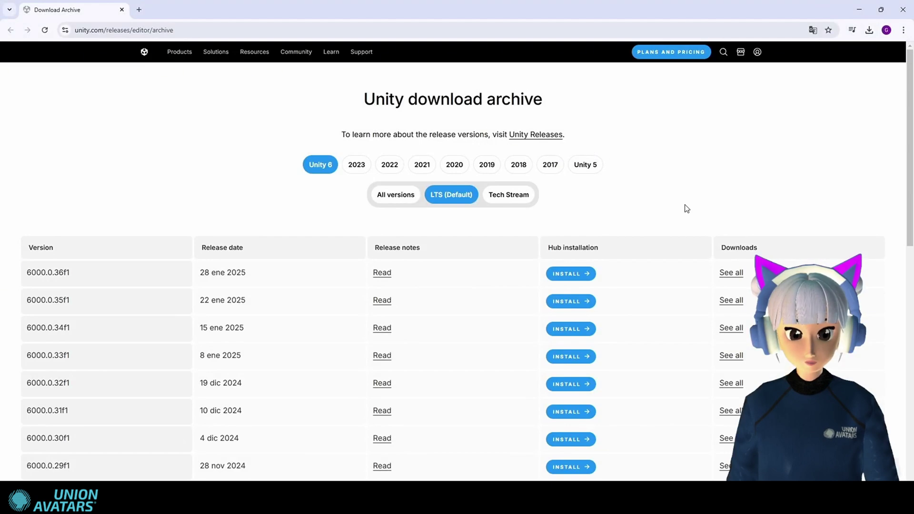
scroll(687, 209, down, 1)
click(388, 111)
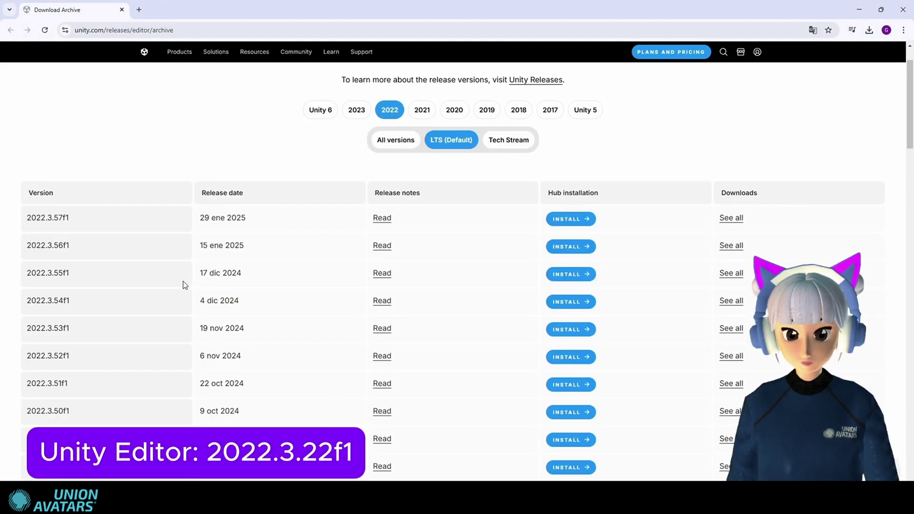
scroll(184, 285, down, 20)
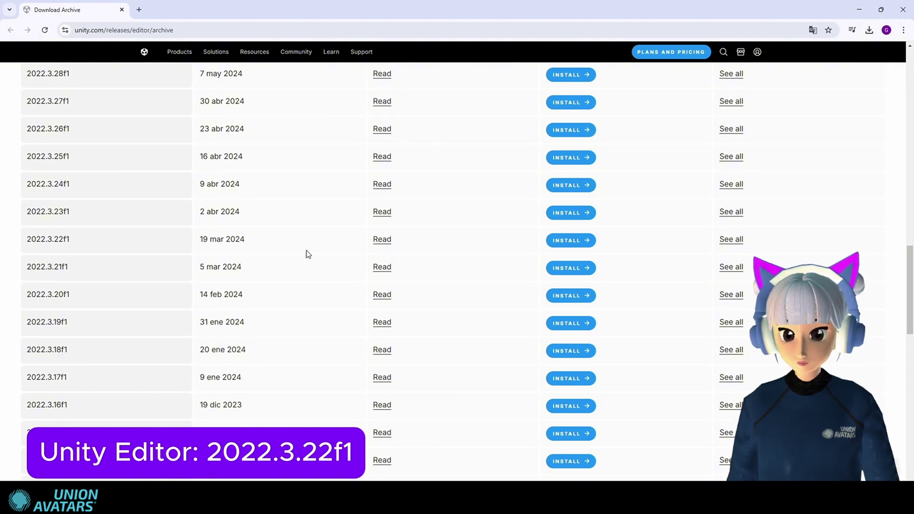
click(572, 246)
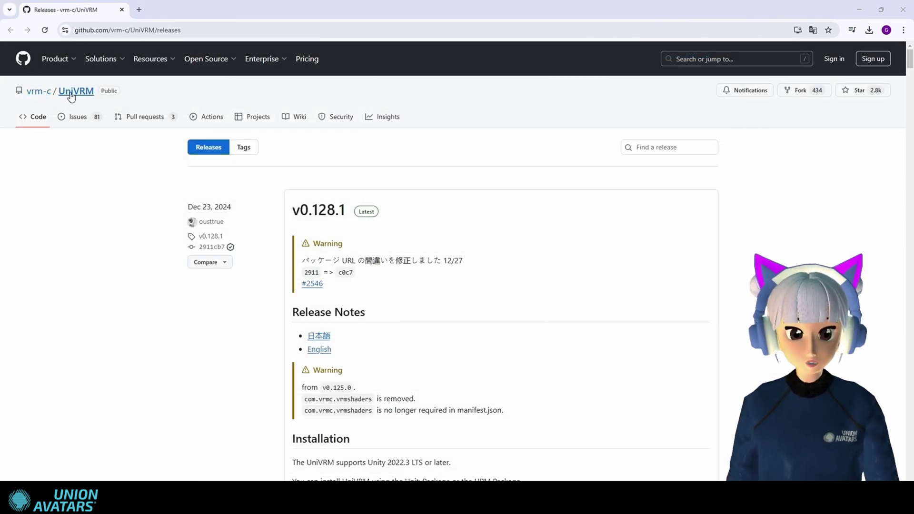
Download VRM-0.128.1_c0c7.unitypackage from GitHub and the free VRM Converter for VRChat installer from BOOTH.
scroll(318, 266, down, 3)
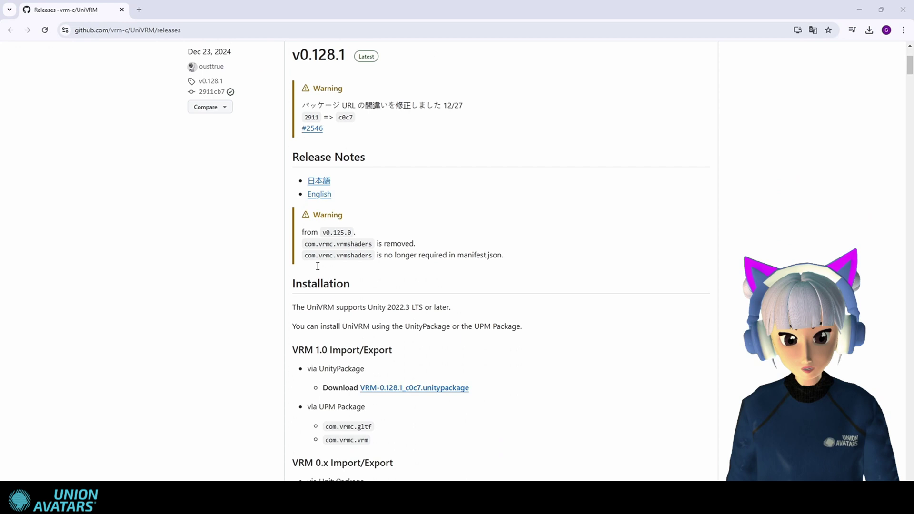
scroll(317, 266, down, 3)
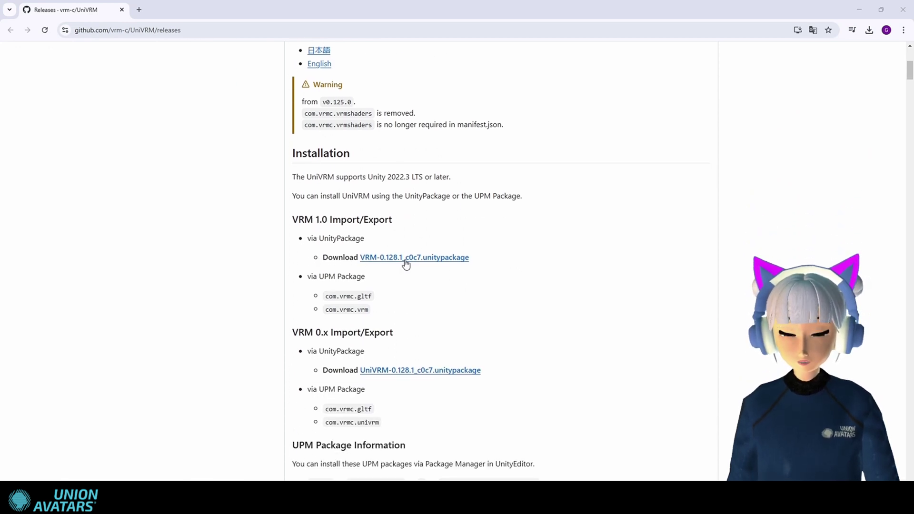
click(466, 262)
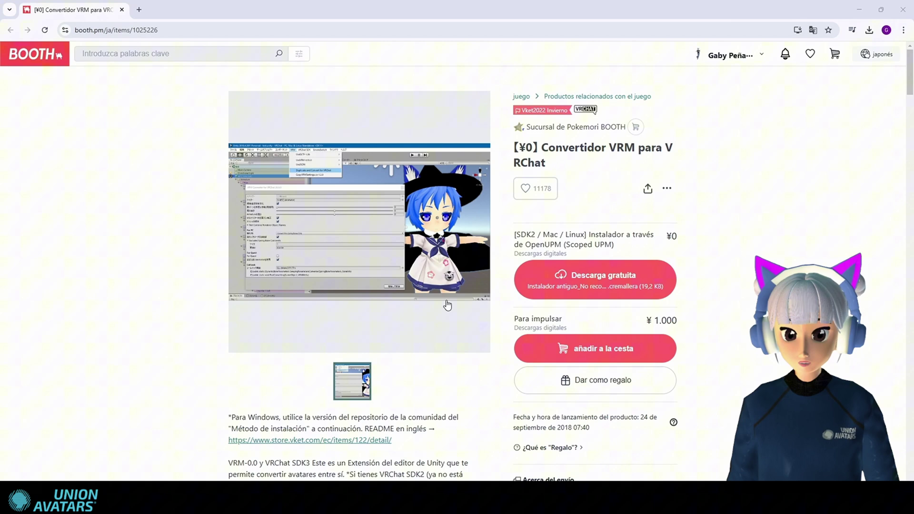
scroll(609, 288, down, 1)
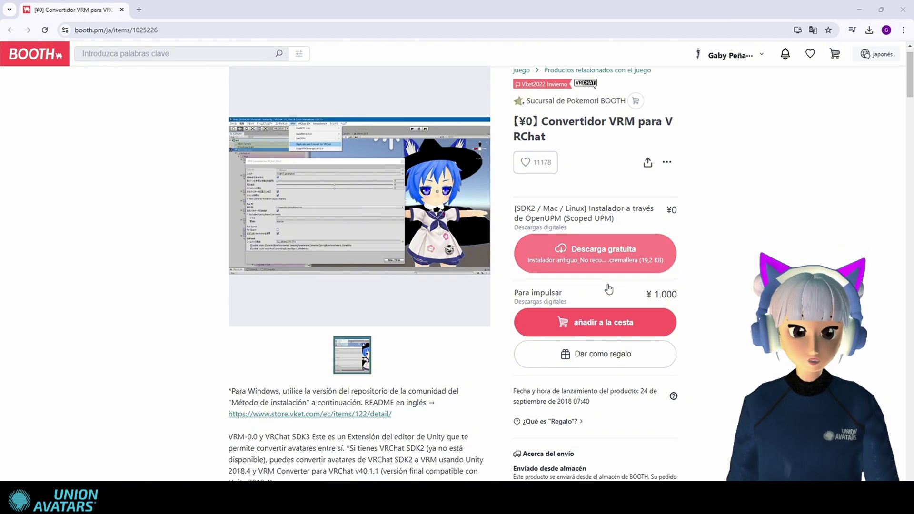
click(607, 245)
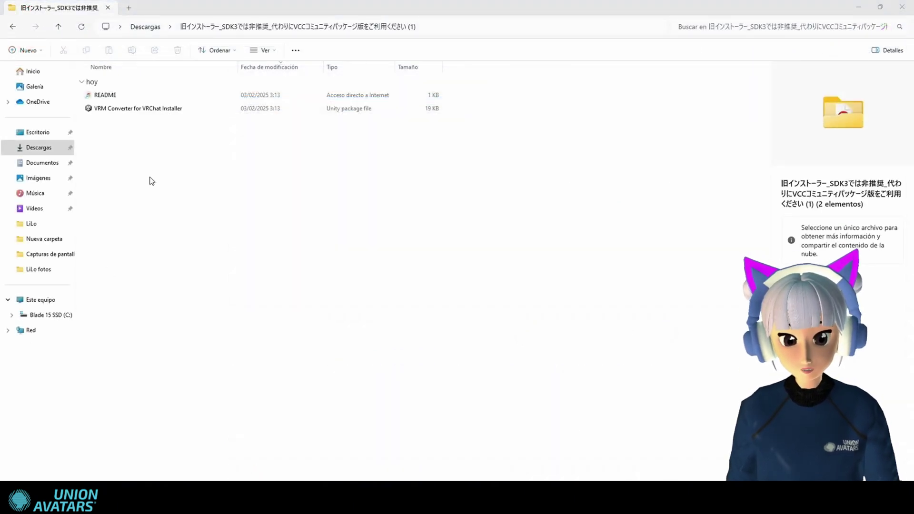
Start a new Creator Companion project using the Unity 2022 Avatar Project template.
double_click(133, 111)
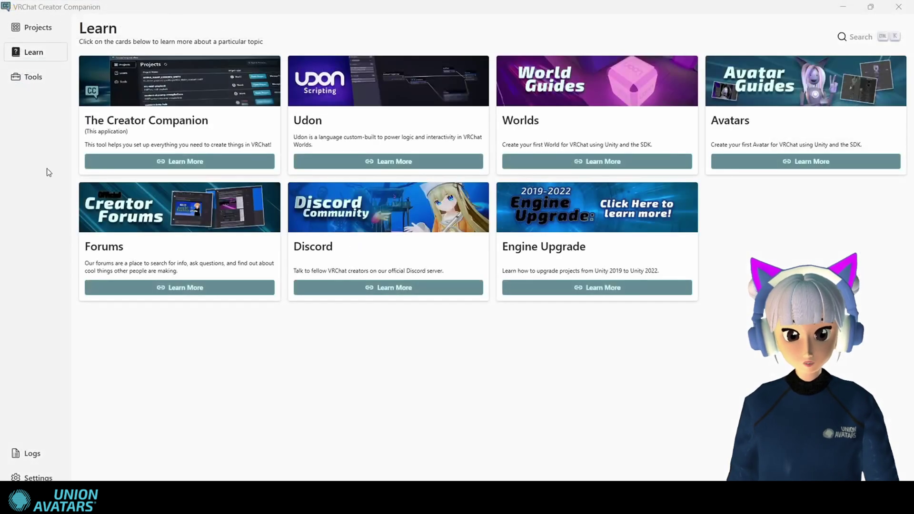
click(36, 28)
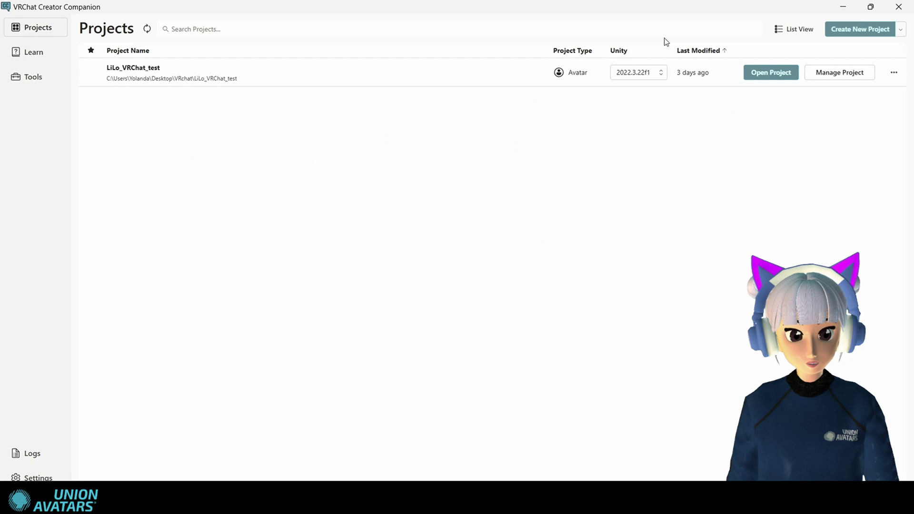
click(864, 33)
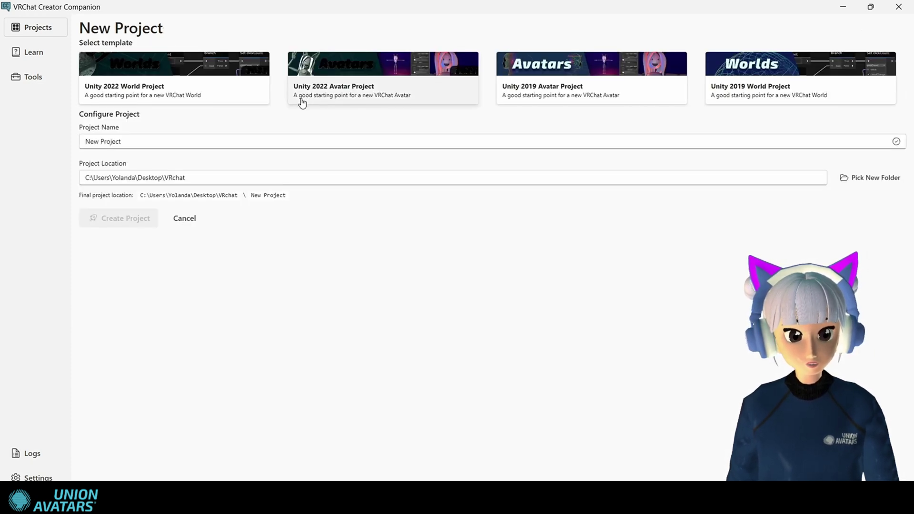
click(382, 96)
Name the project Vrchat_LiLo, create it, and open it in Unity.
click(136, 143)
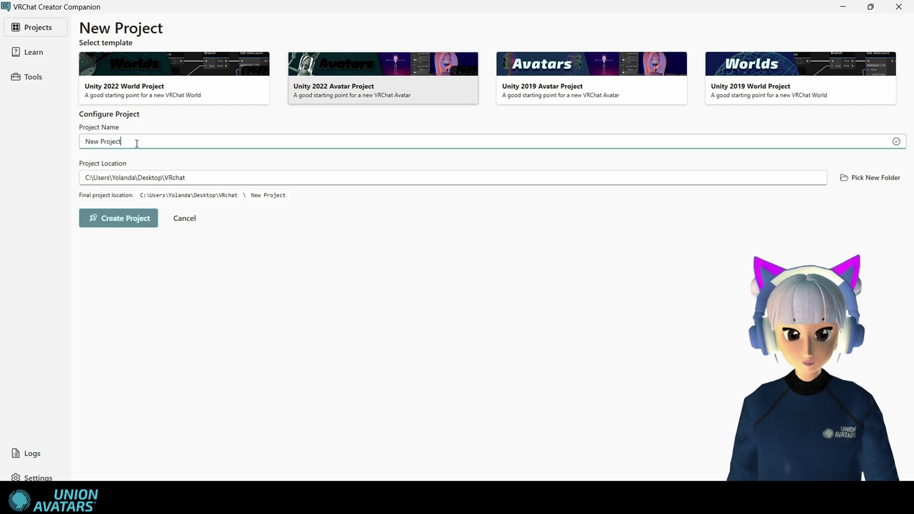
key(BackSpace)
key(BackSpace)
key(BackSpace)
key(BackSpace)
key(BackSpace)
key(BackSpace)
key(BackSpace)
key(BackSpace)
key(BackSpace)
key(BackSpace)
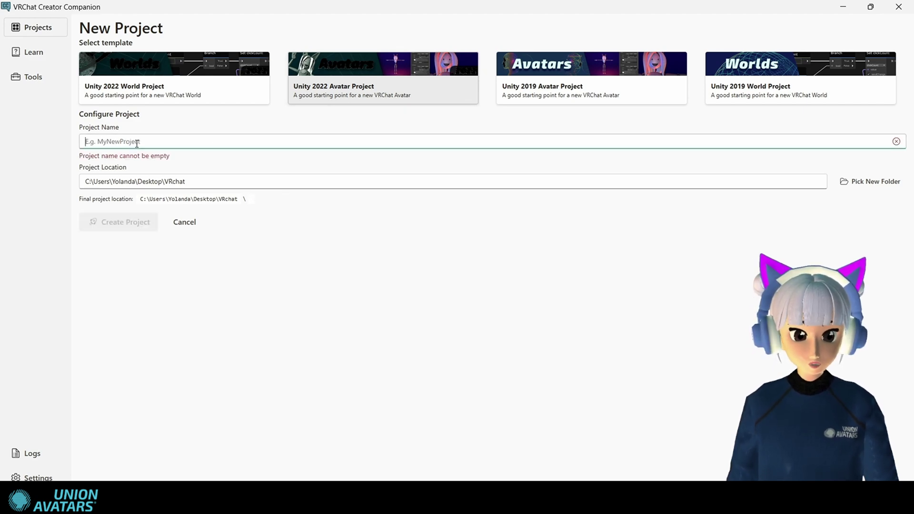
text(Vrchat)
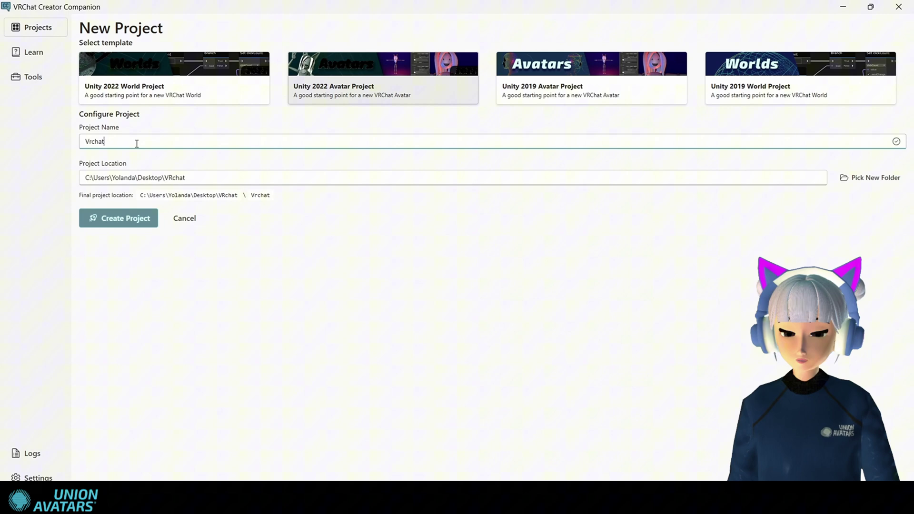
text(_LiLo)
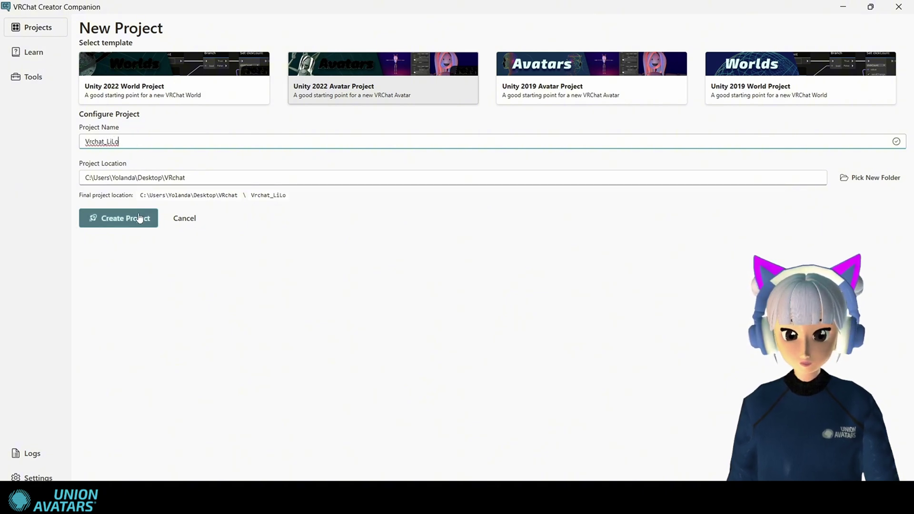
click(138, 219)
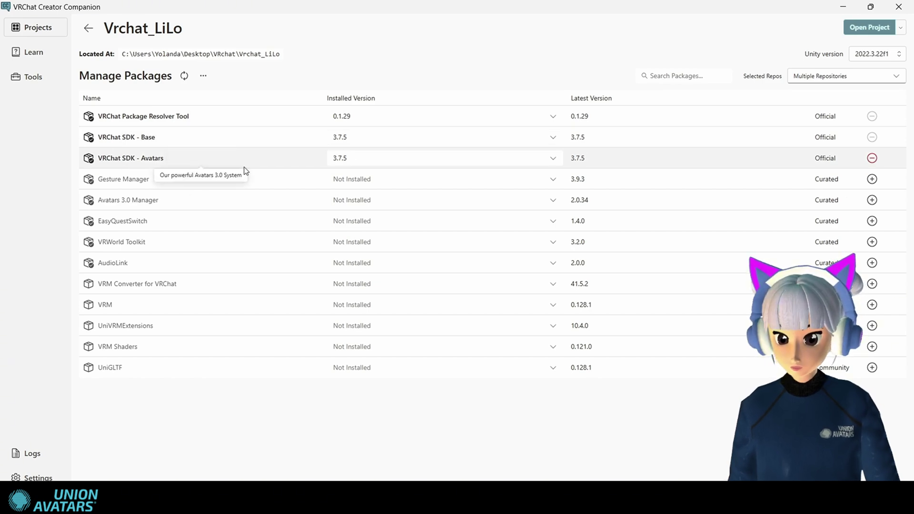
click(869, 27)
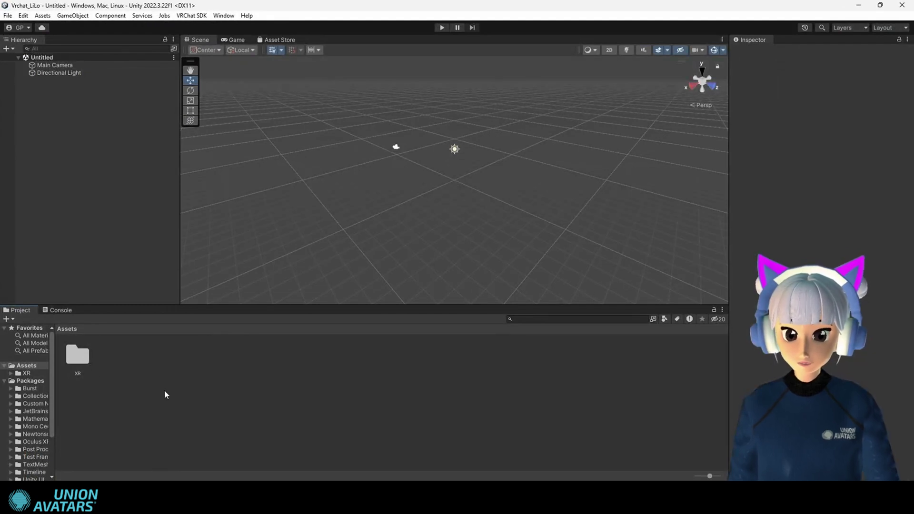
Import the VRM-0.128.1_c0c7 unitypackage into the project with all its files.
key(alt+Tab)
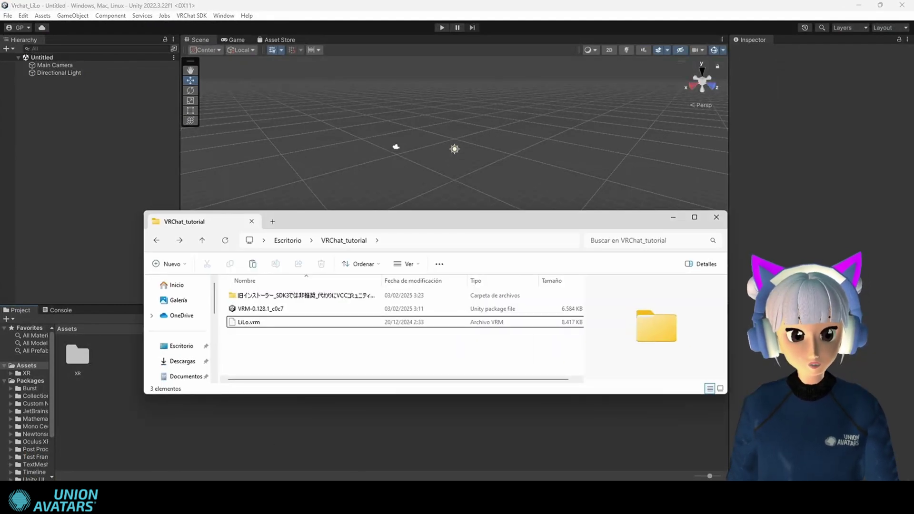
click(279, 310)
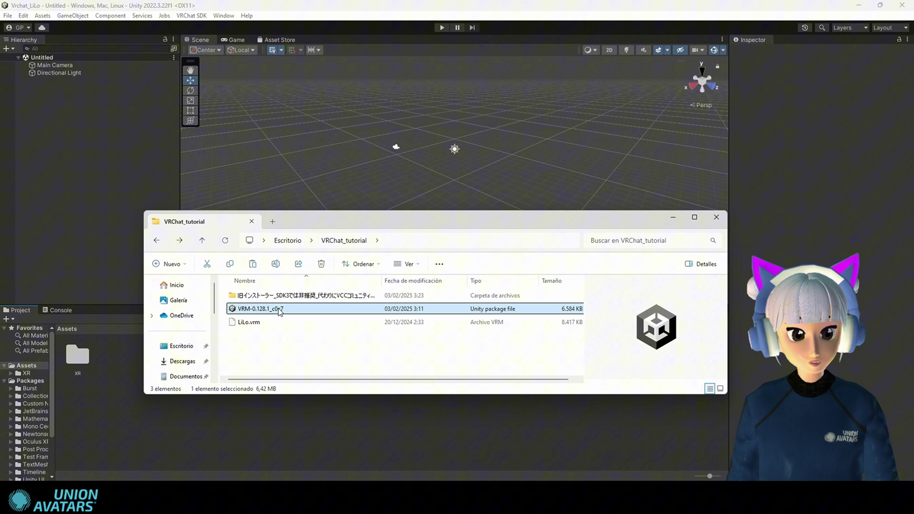
scroll(338, 302, down, 15)
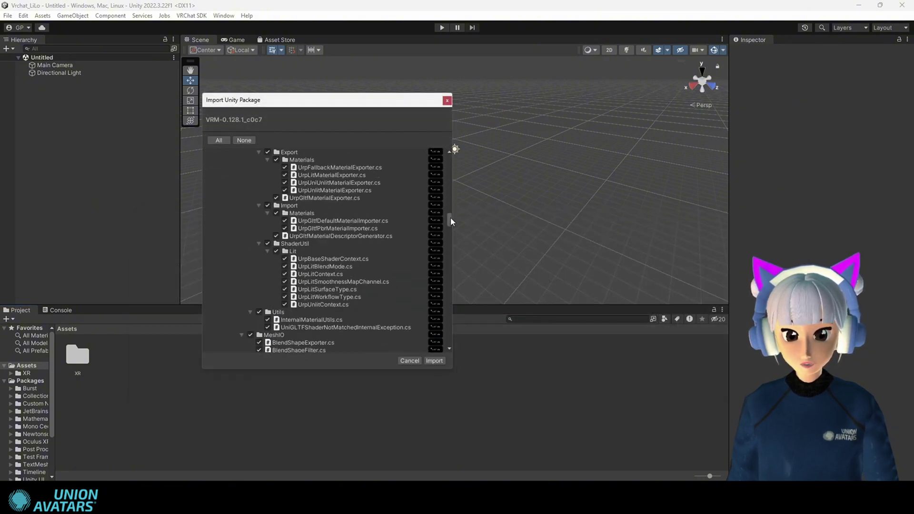
click(434, 360)
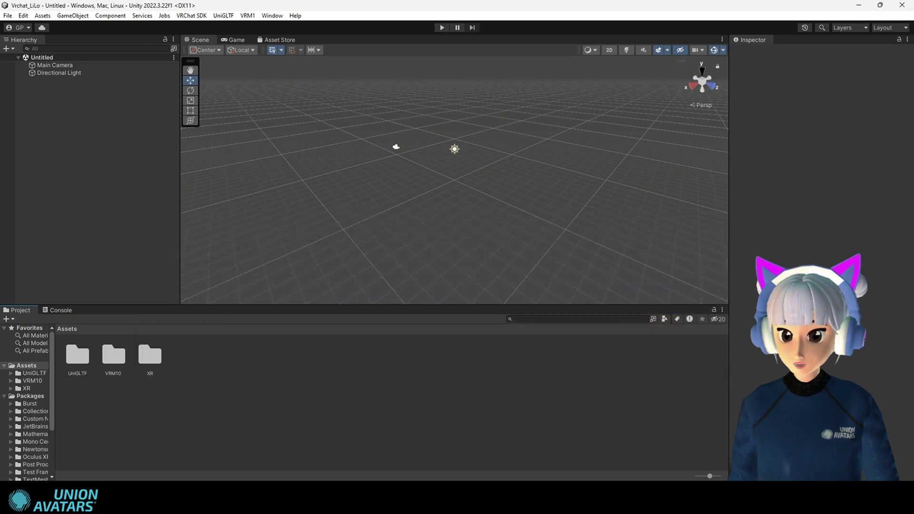
key(alt+Tab)
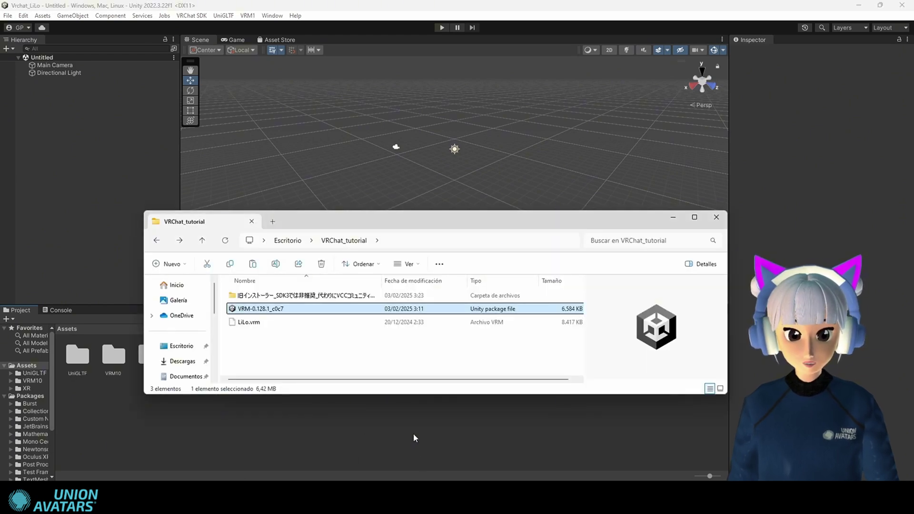
Import the VRM Converter for VRChat Installer package and close the scoped registry notice.
double_click(335, 297)
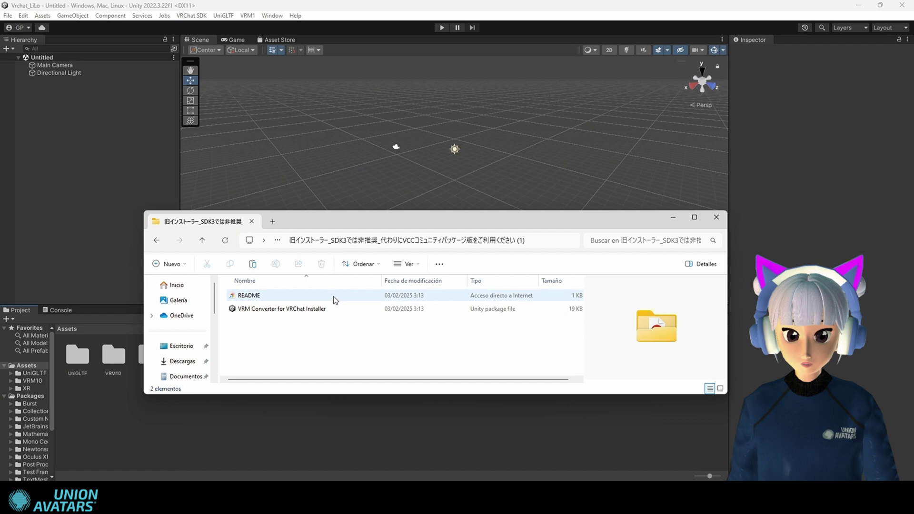
double_click(323, 311)
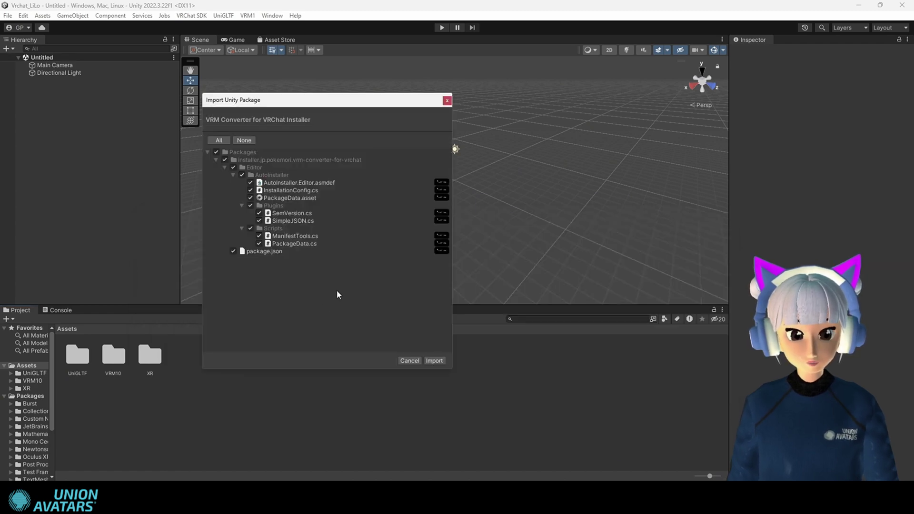
click(434, 360)
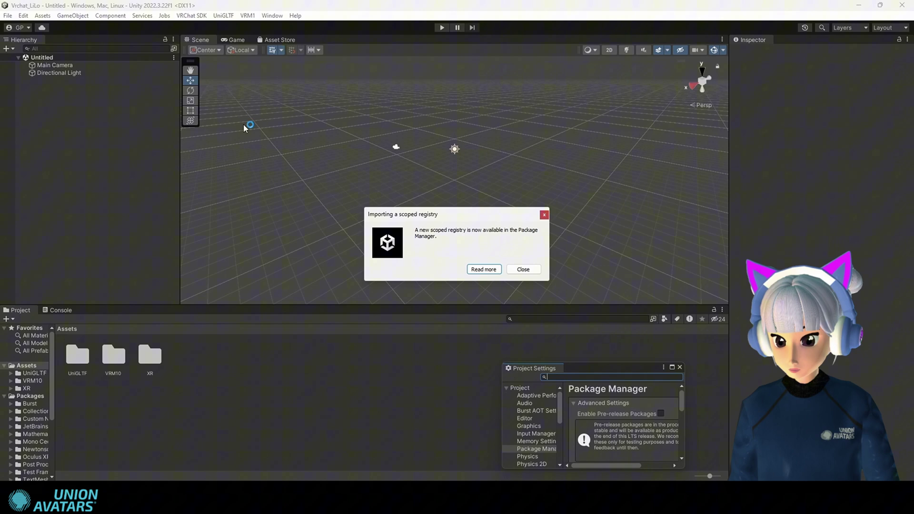
click(542, 214)
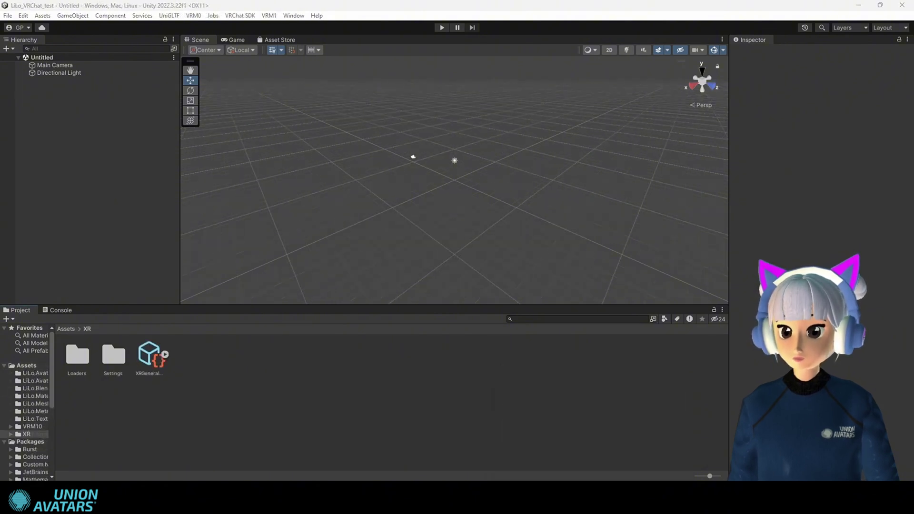
Import Desktop/VRChat_tutorial/LiLo.vrm via UniGLTF > Import glTF, showing all file types, and save it into Assets.
click(170, 16)
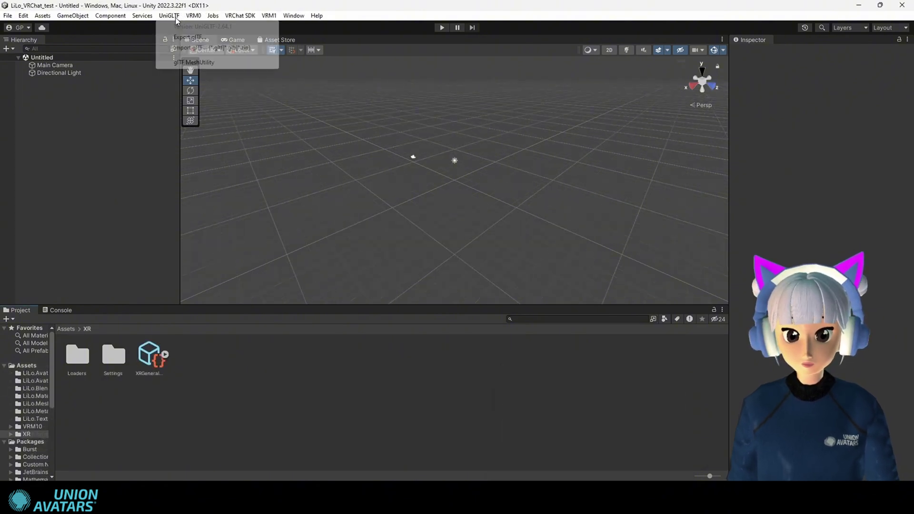
click(187, 47)
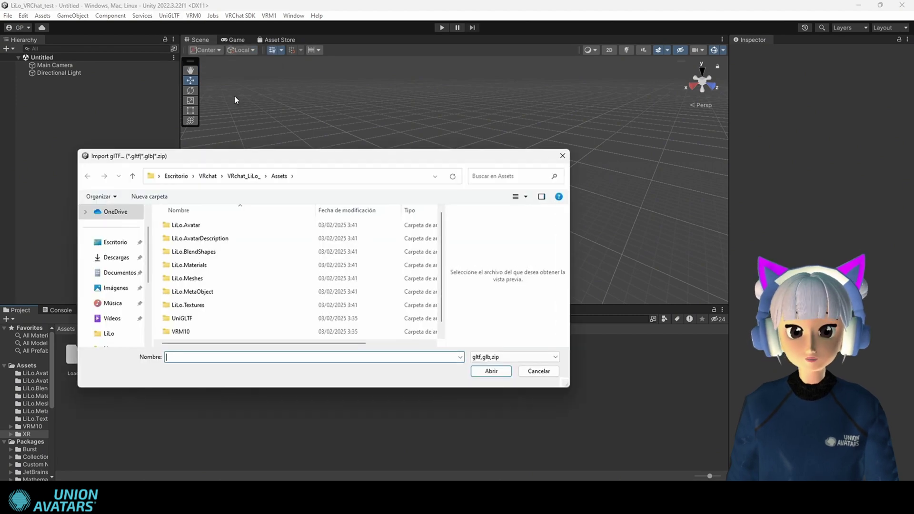
drag(245, 159, 331, 157)
click(196, 241)
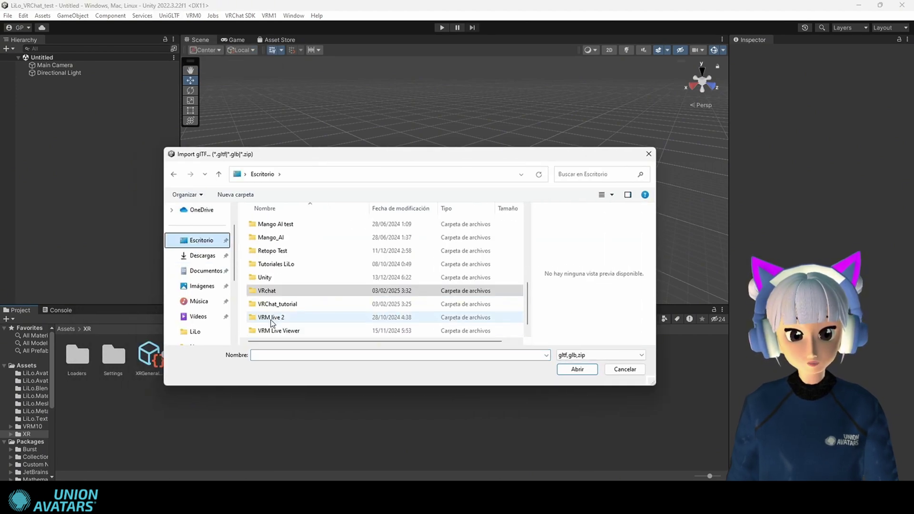
double_click(273, 304)
click(599, 356)
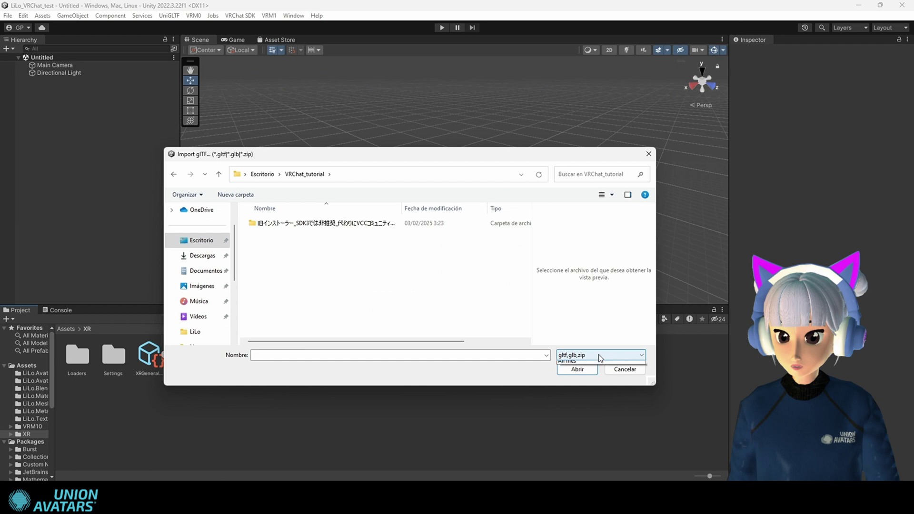
click(569, 367)
click(273, 237)
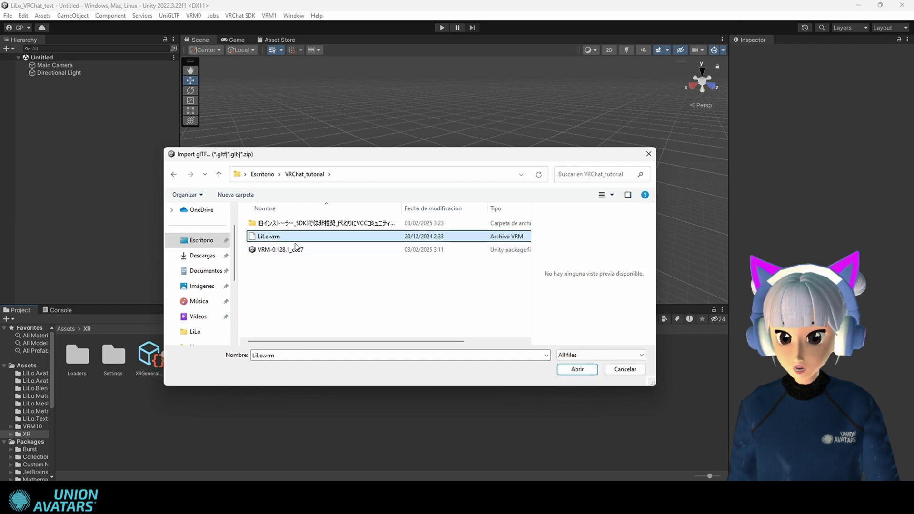
click(577, 369)
click(577, 370)
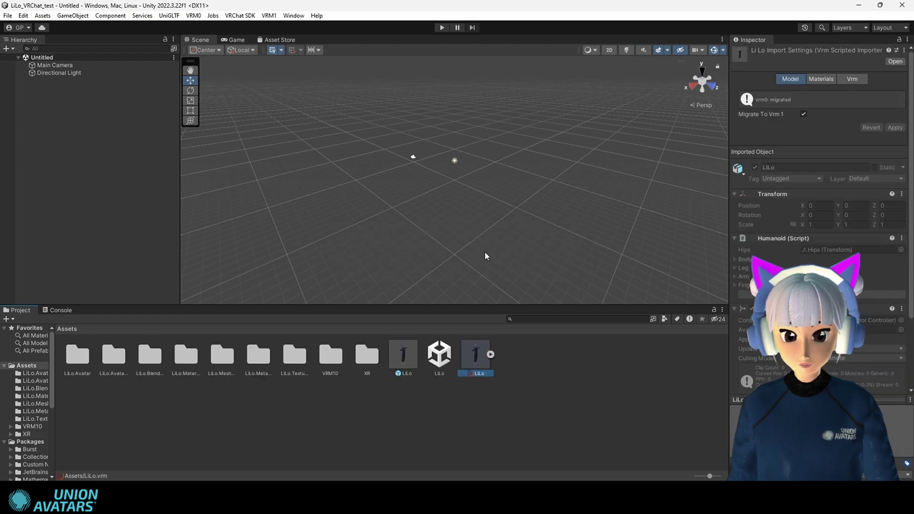
Drop the LiLo prefab at the scene centre, frame it, and select LiLo in the Hierarchy.
drag(403, 363, 430, 212)
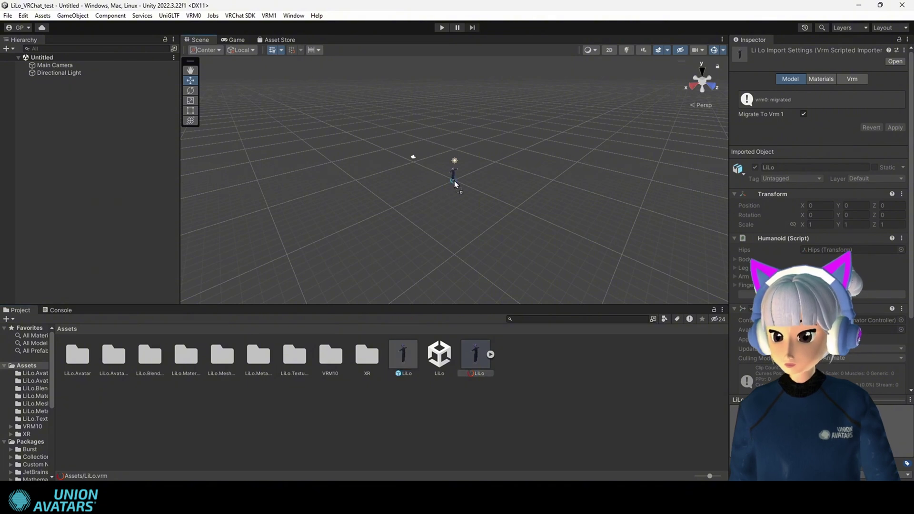
drag(454, 181, 454, 181)
scroll(450, 199, up, 5)
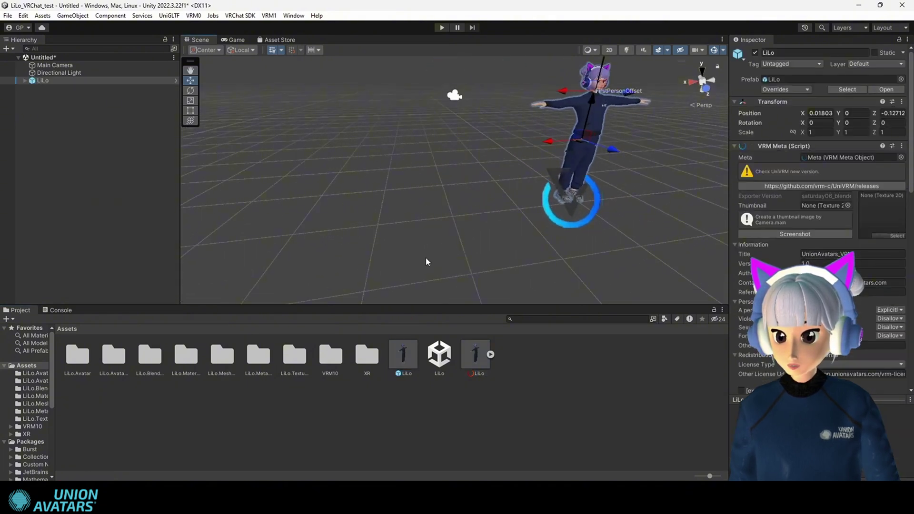
key(f)
scroll(437, 240, up, 3)
click(476, 211)
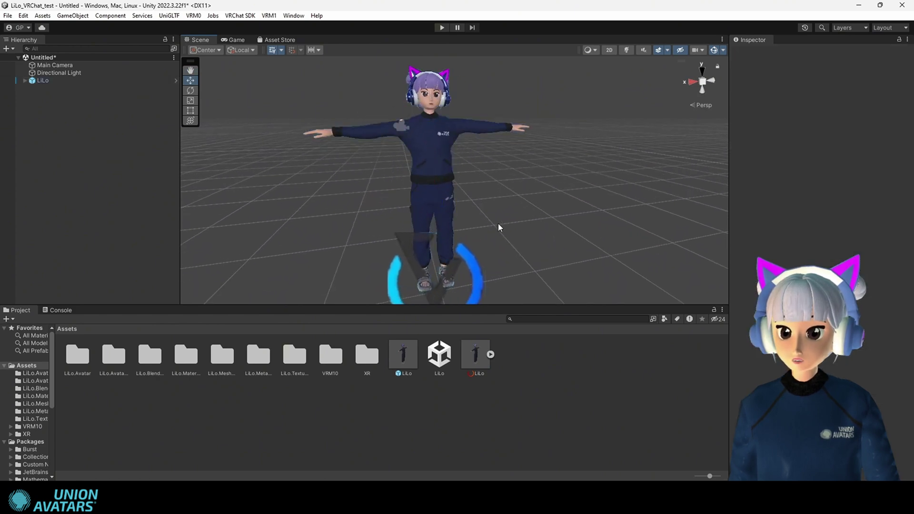
click(38, 82)
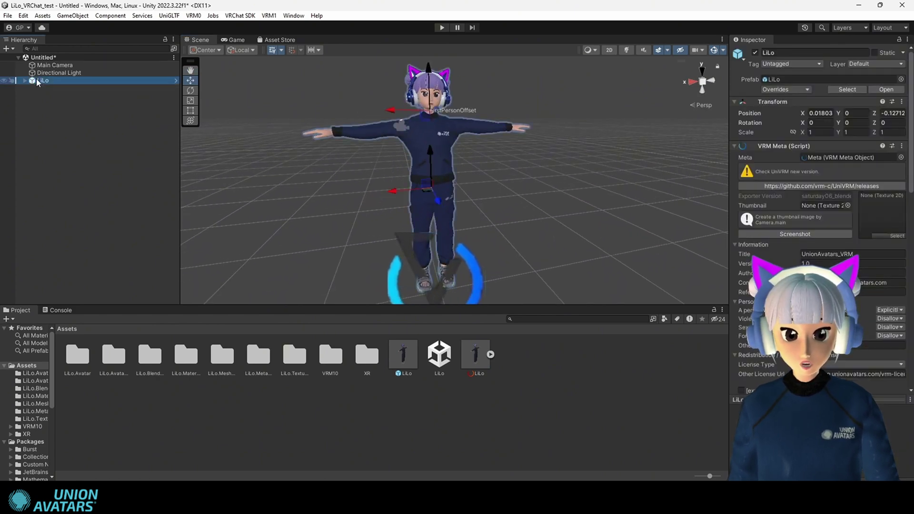
Add a VRC Avatar Descriptor component to LiLo.
scroll(833, 255, down, 15)
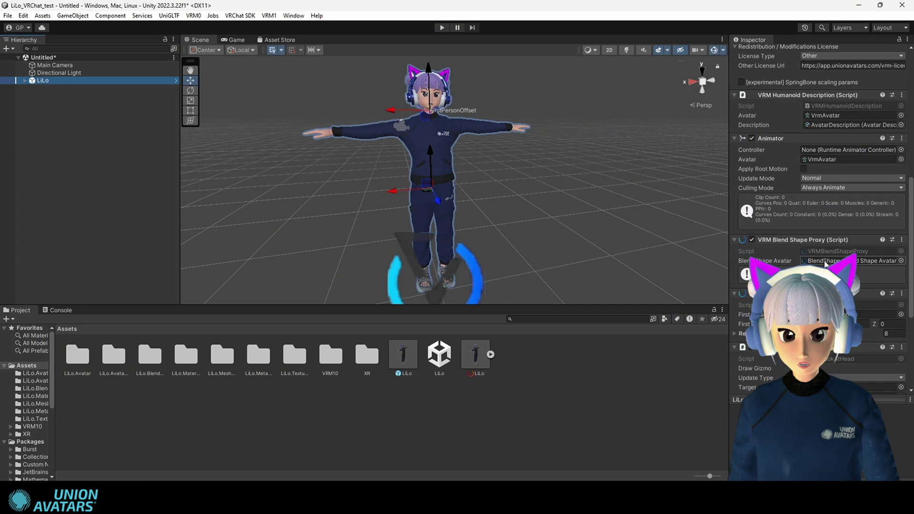
click(818, 382)
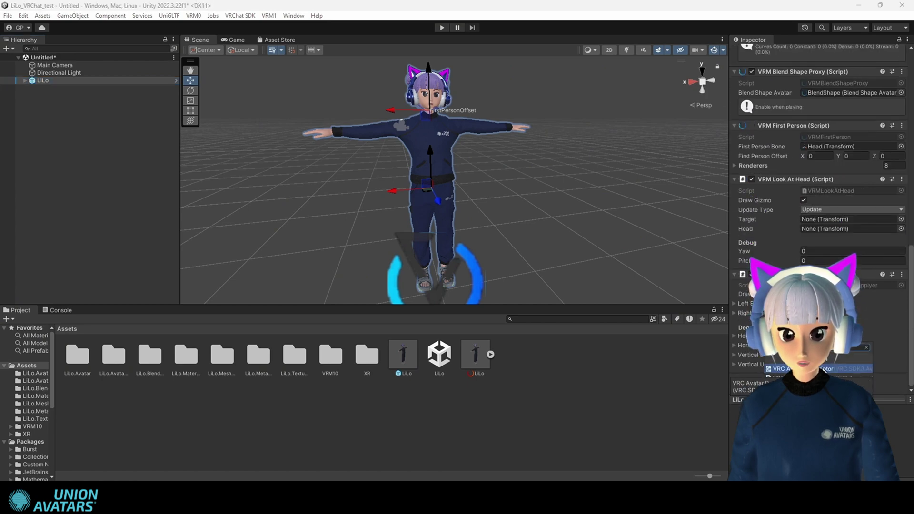
click(823, 369)
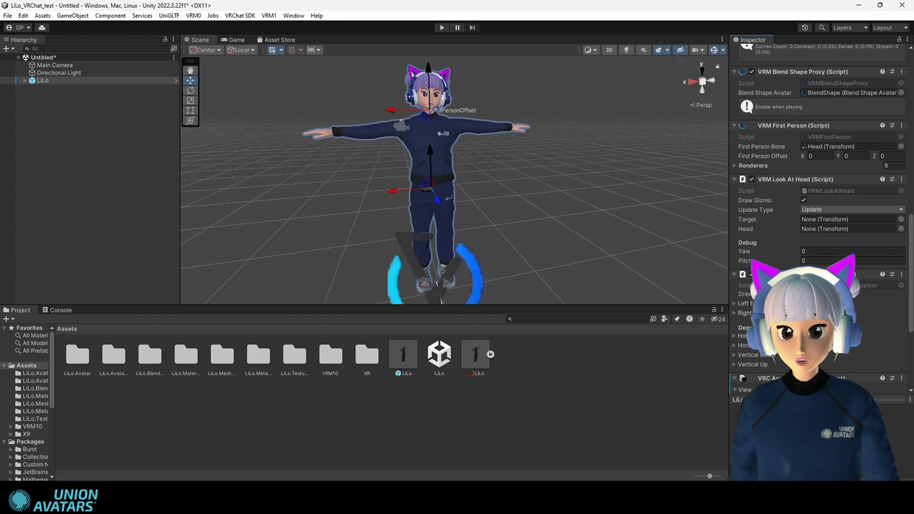
Set the descriptor's View Position Y to 1.74 at eye level, then deselect LiLo.
right_drag(567, 265, 386, 248)
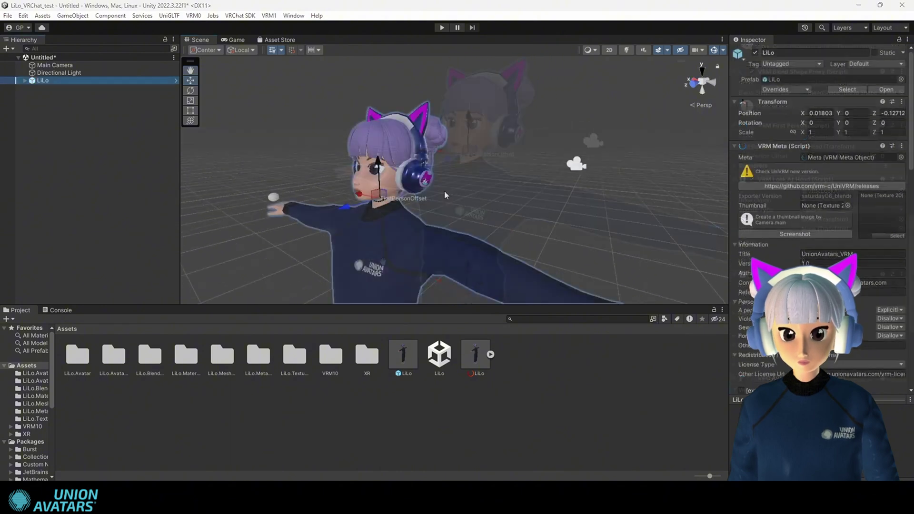
scroll(784, 221, down, 10)
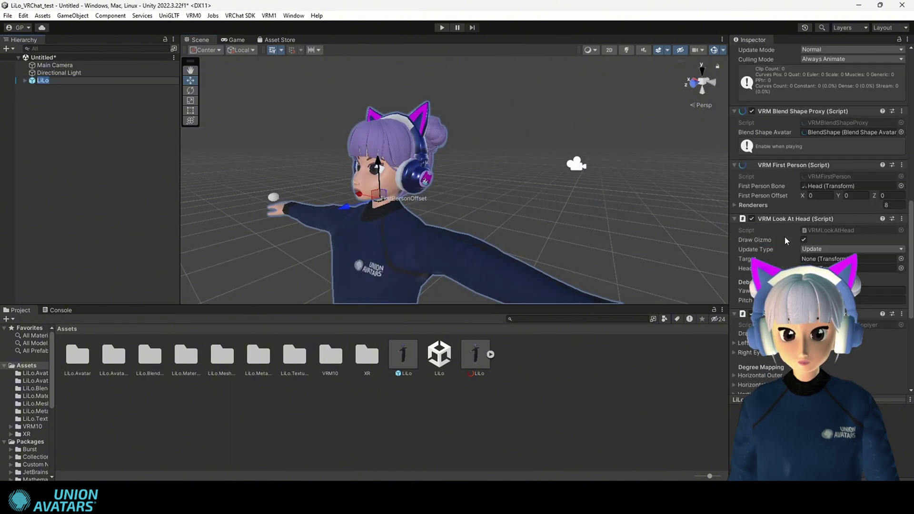
scroll(785, 238, down, 8)
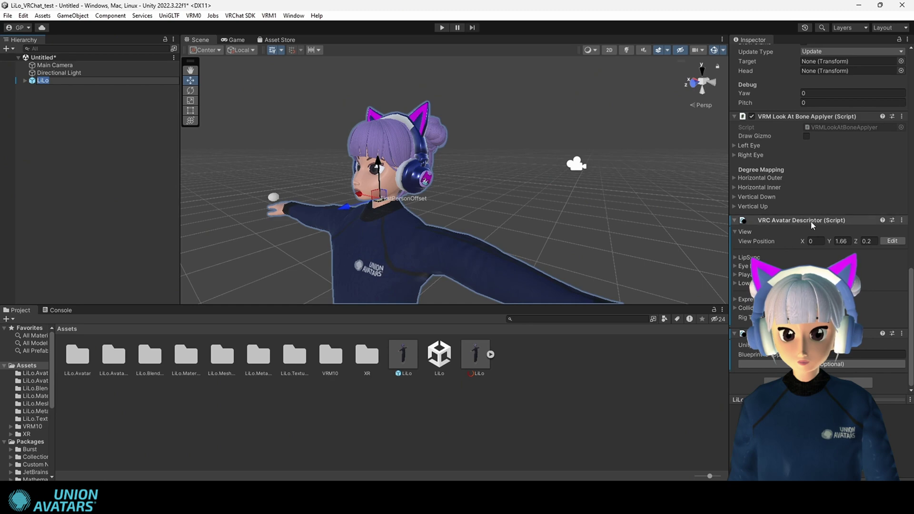
click(838, 241)
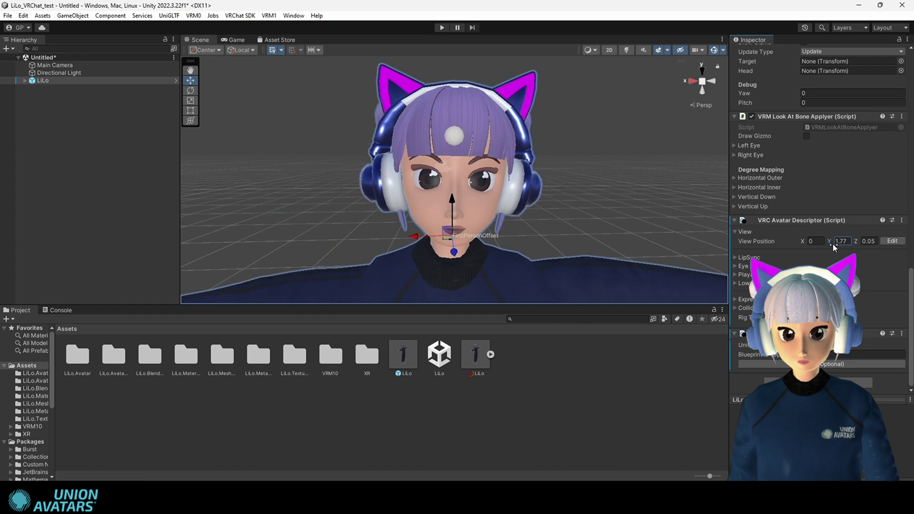
key(BackSpace)
text(4)
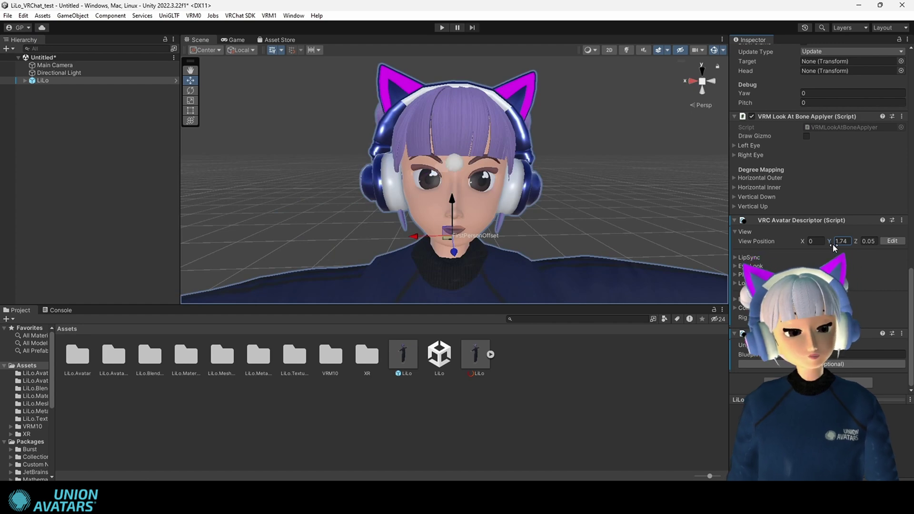
click(656, 296)
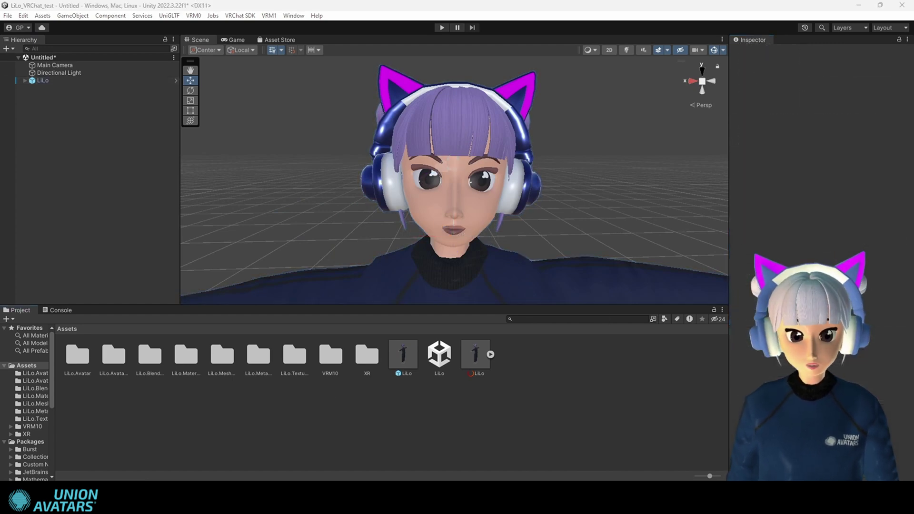
Sign in through the VRChat SDK Control Panel and switch to the Builder.
click(239, 15)
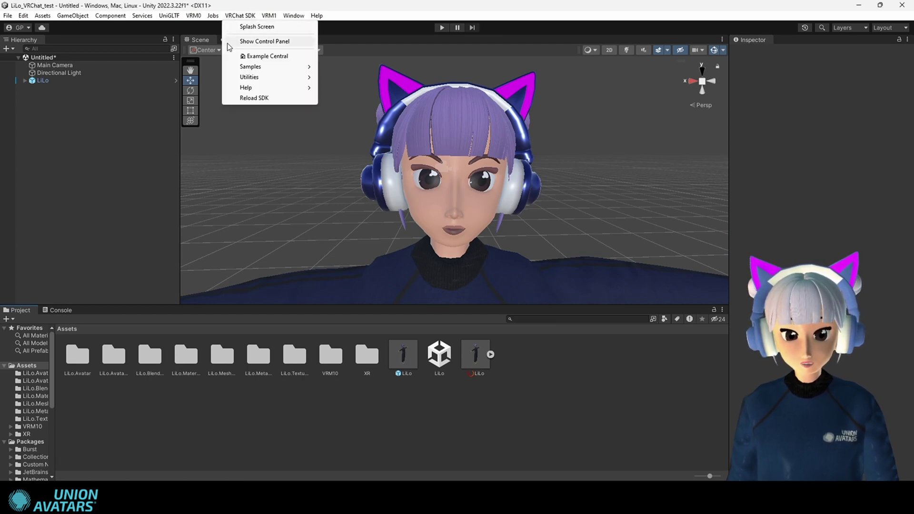
click(284, 41)
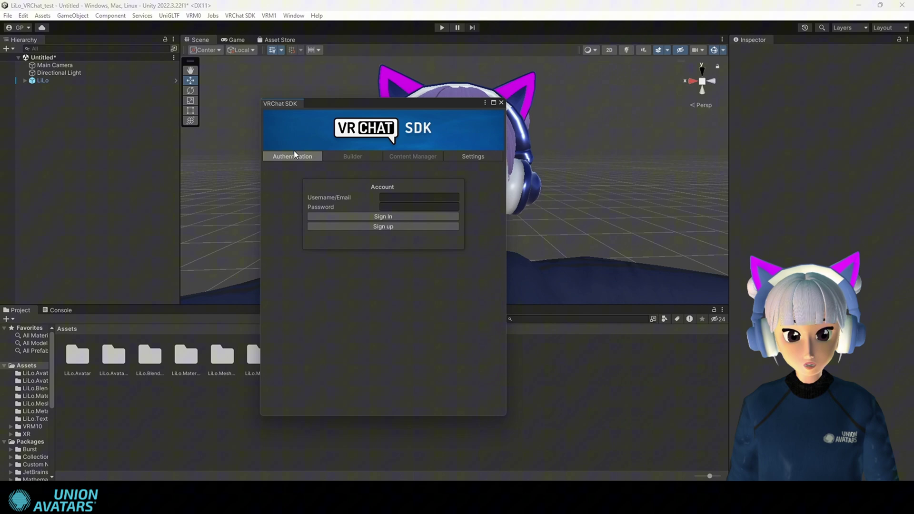
click(385, 215)
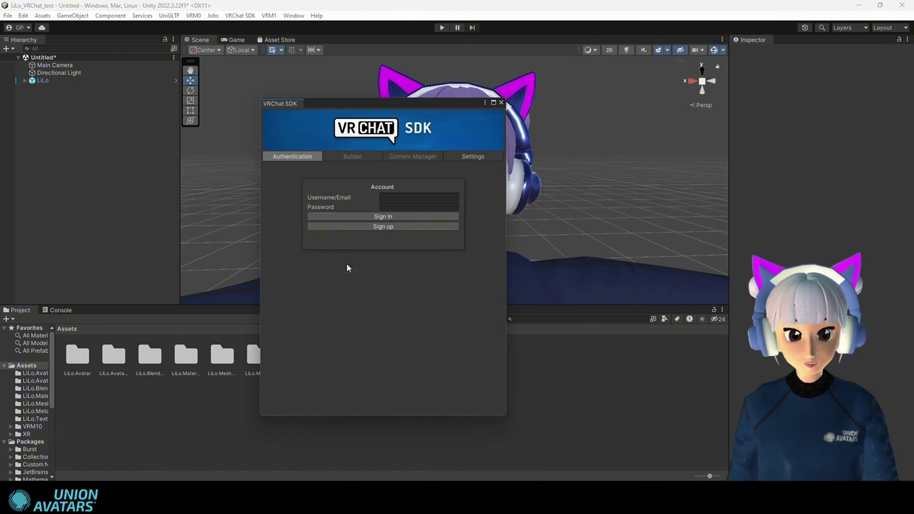
click(362, 162)
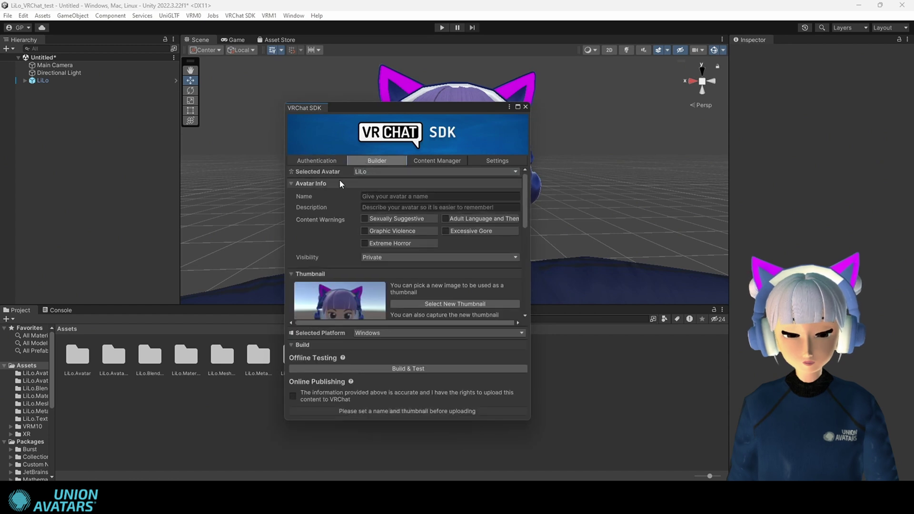
Name the avatar LiLo and give it the description avatar_Vrchat.
click(381, 196)
text(LiLo)
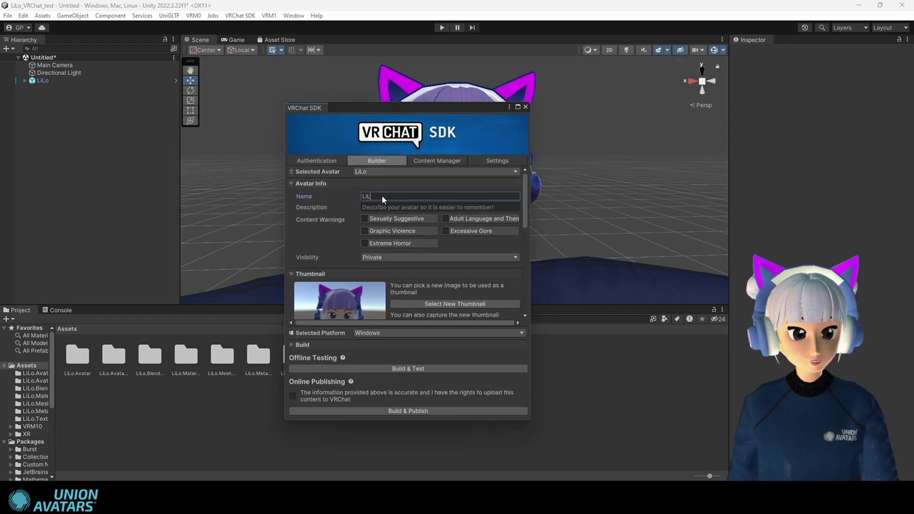
click(407, 207)
text(avatar_Vrchat)
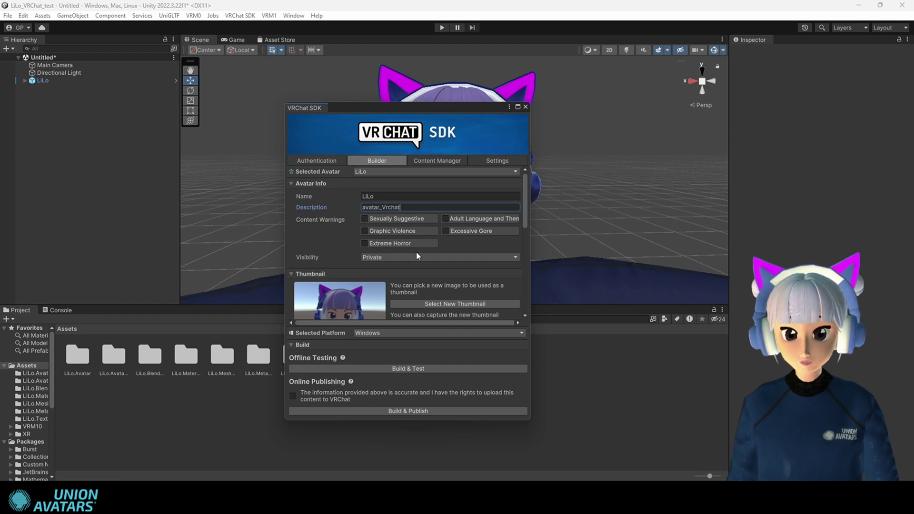
Capture a new avatar thumbnail from the current scene view.
scroll(416, 256, down, 3)
click(416, 281)
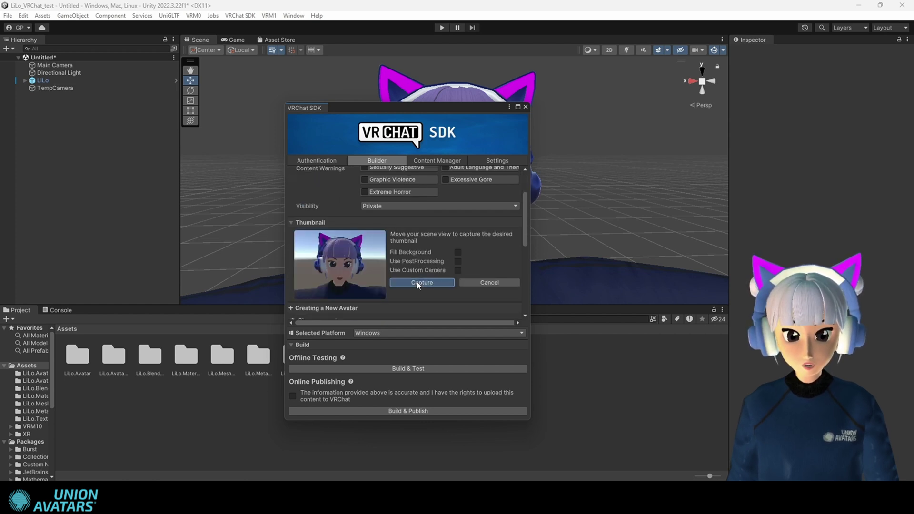
click(417, 283)
scroll(372, 299, down, 4)
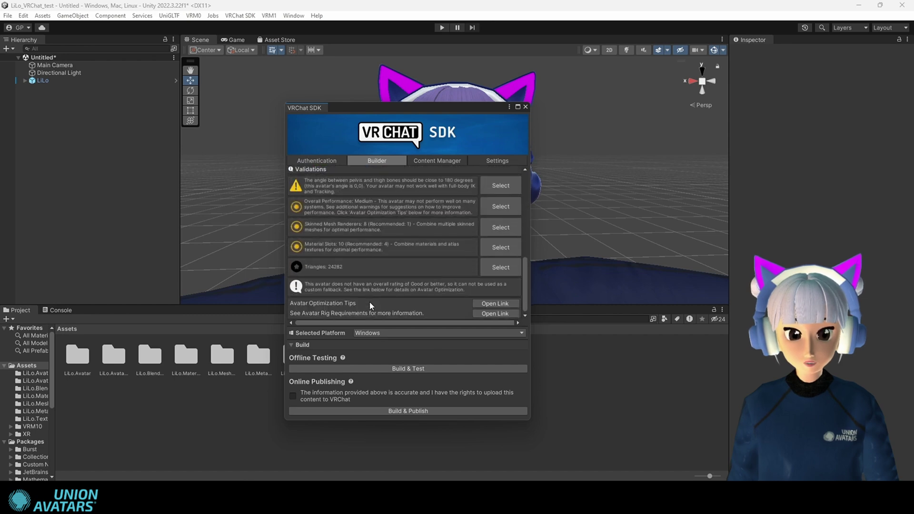
Build & Publish, saving the scene as LiLo_Vrchat rather than overwriting LiLo.
click(405, 412)
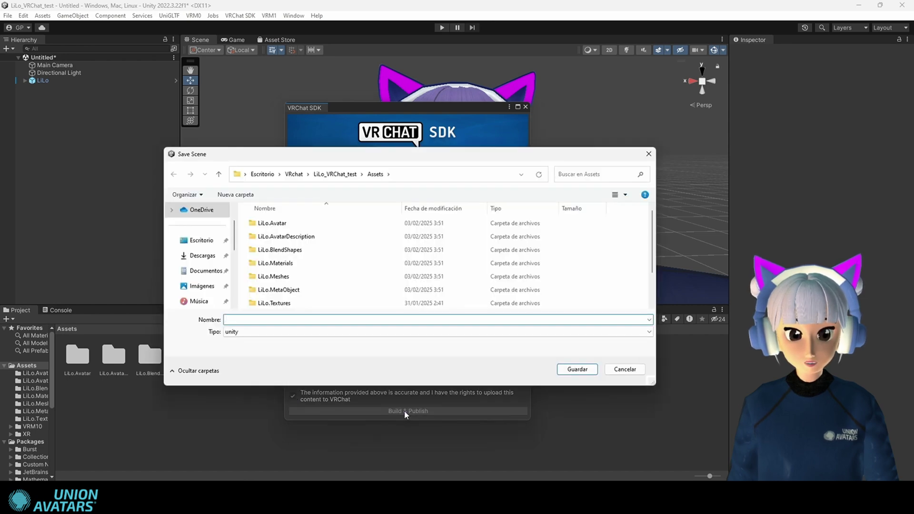
text(LiLo)
key(Return)
key(Escape)
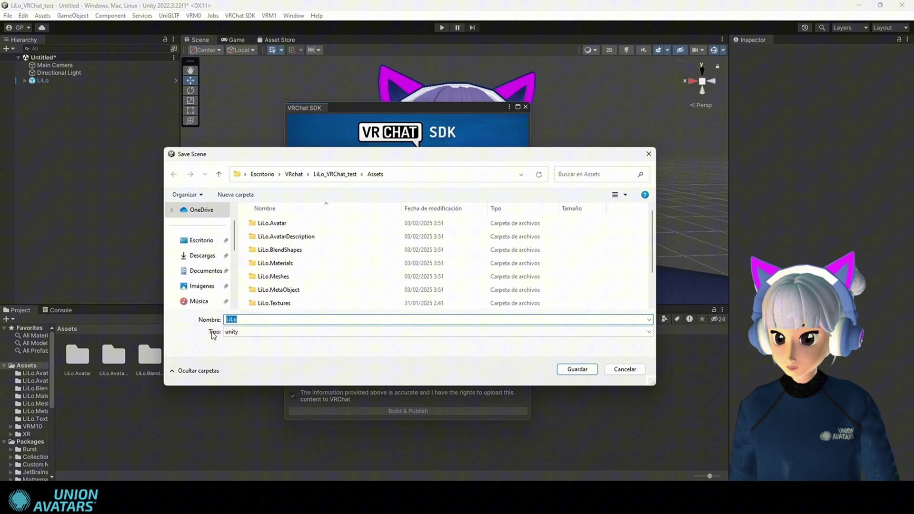
text(_Vrchat)
key(Return)
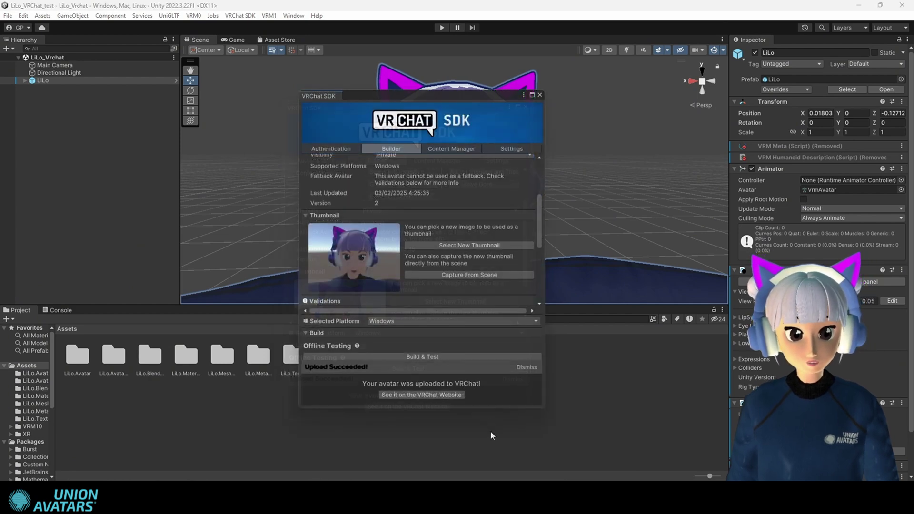
Open LiLo's avatar page on the VRChat website and scroll through its details.
click(450, 395)
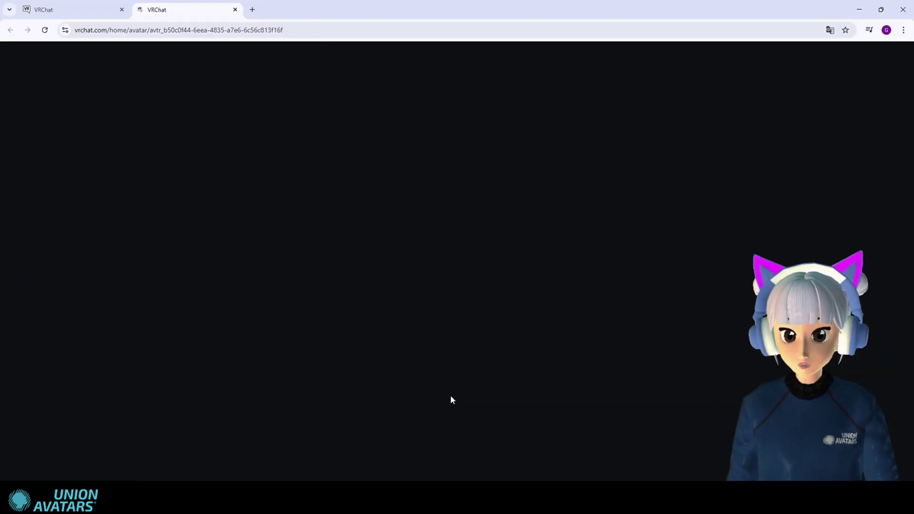
scroll(450, 397, down, 5)
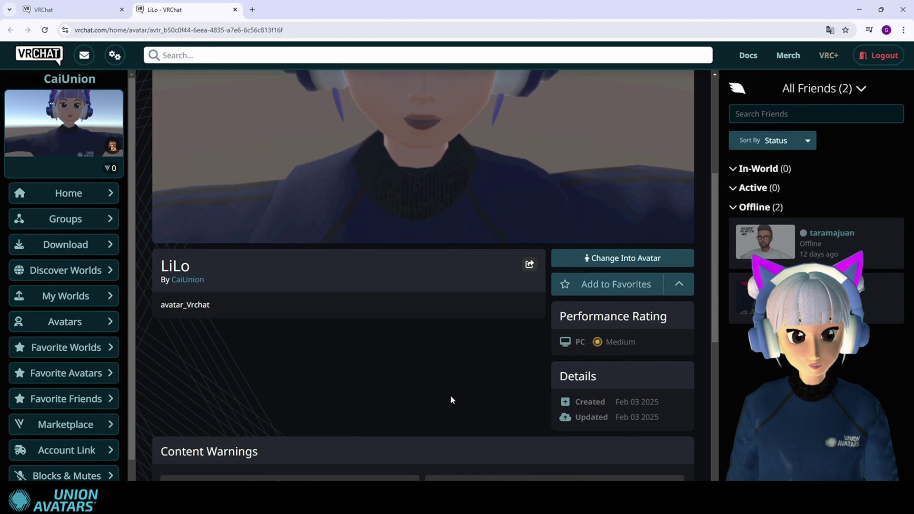
scroll(450, 397, down, 7)
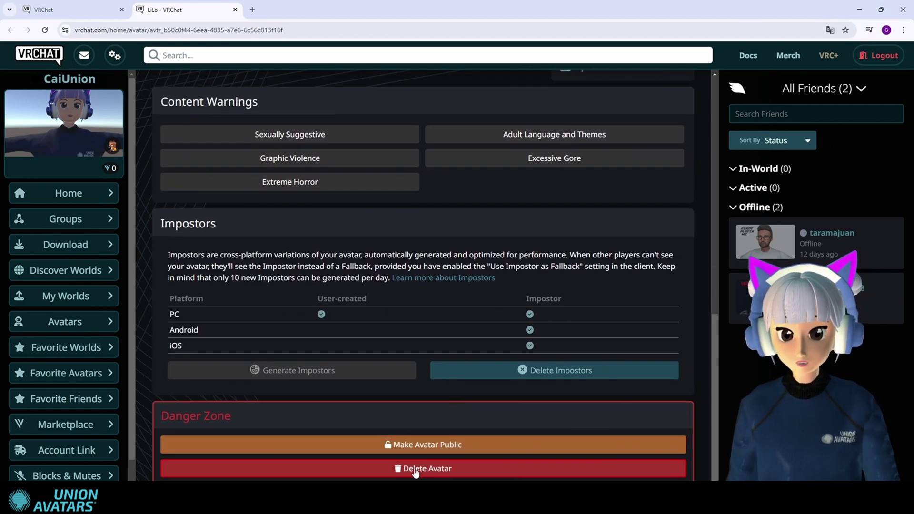
Go to the Discover Worlds page on the VRChat website.
click(76, 270)
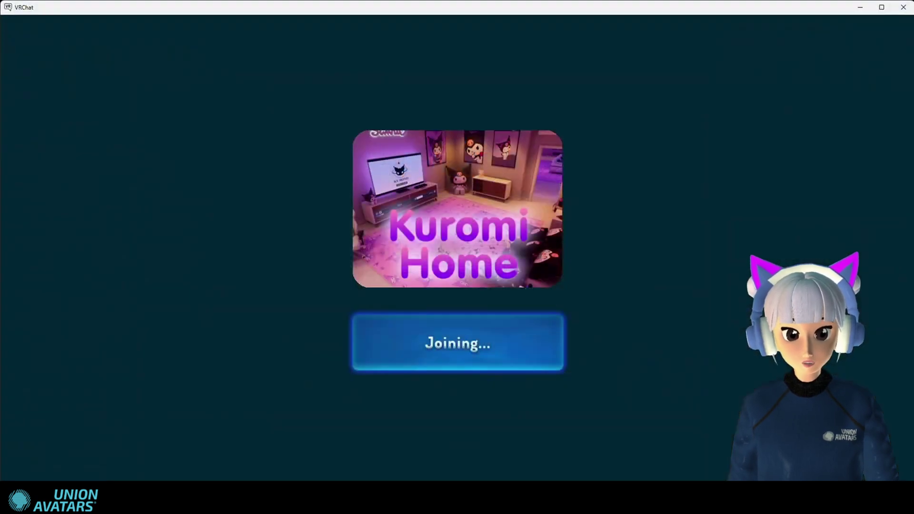